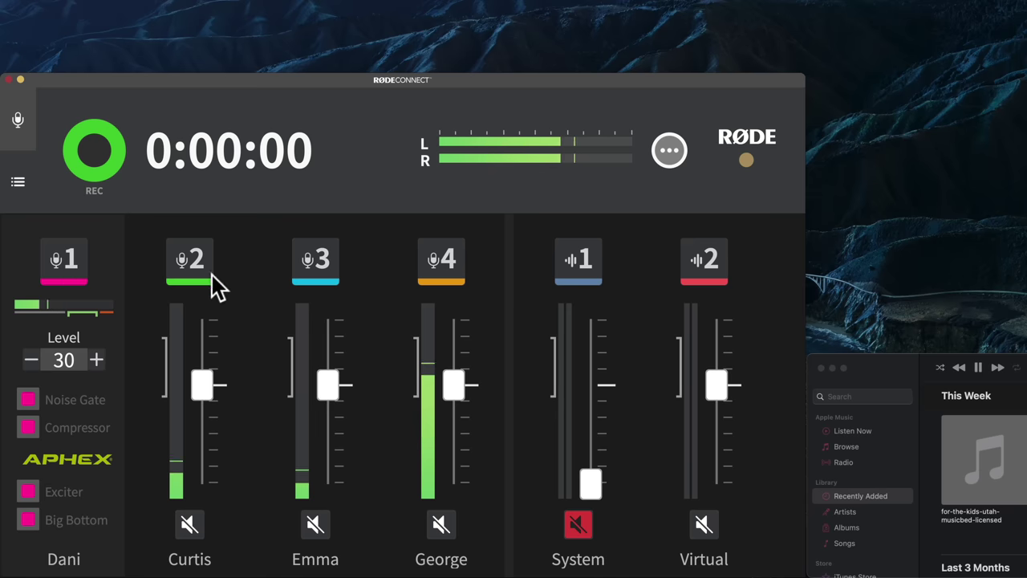
Expand the channel strips for Curtis, Emma and George to check their levels and effects
left_click(197, 265)
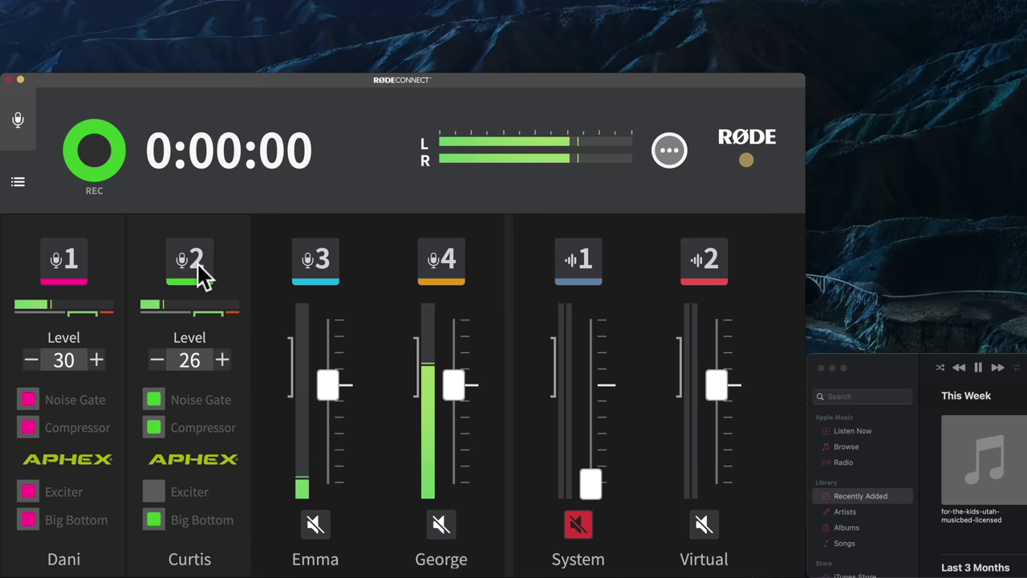
left_click(309, 277)
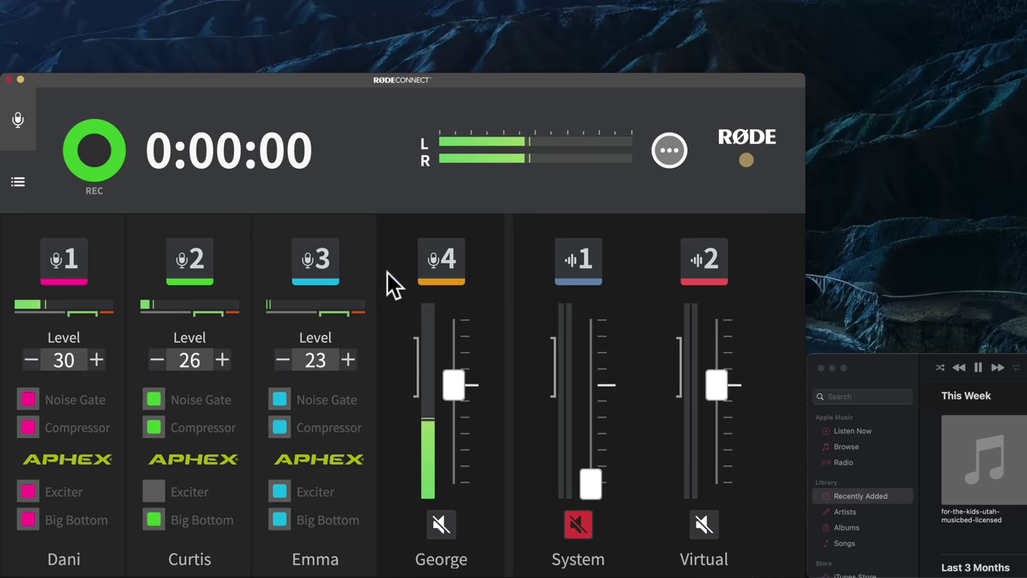
left_click(451, 267)
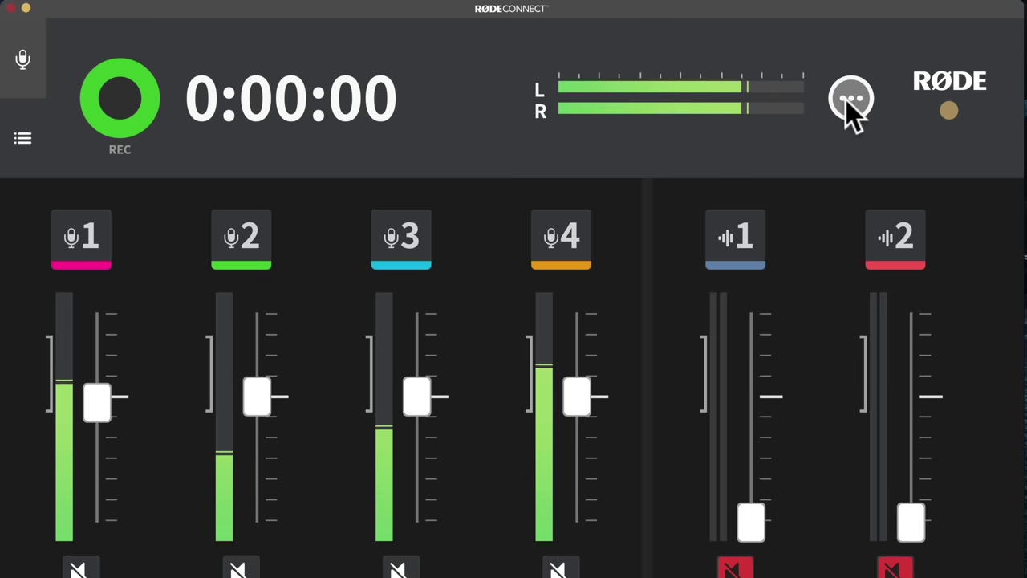
In Preferences, switch the Recording mode to Stereo twice, ending on Multi-channel
left_click(846, 99)
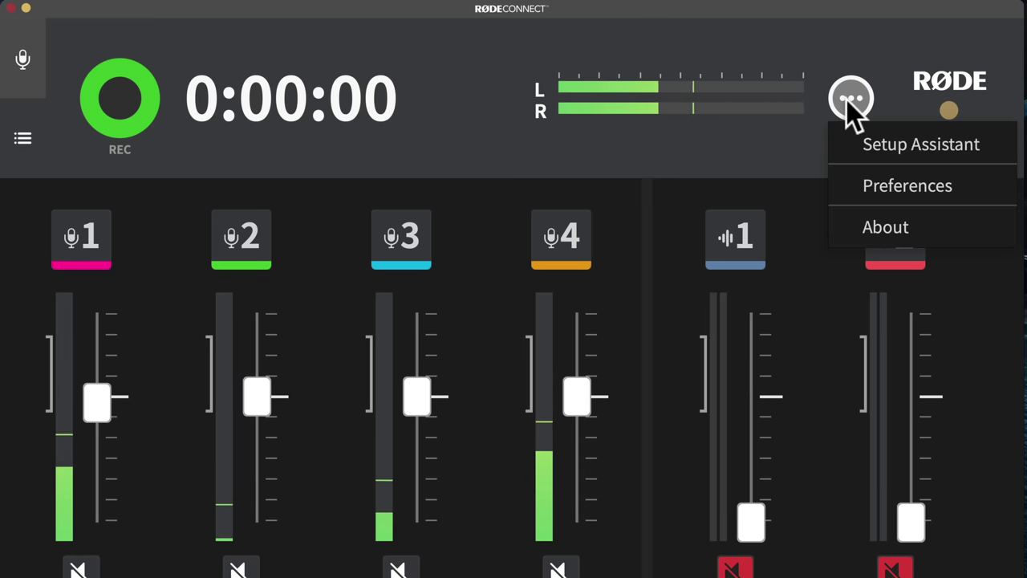
left_click(893, 183)
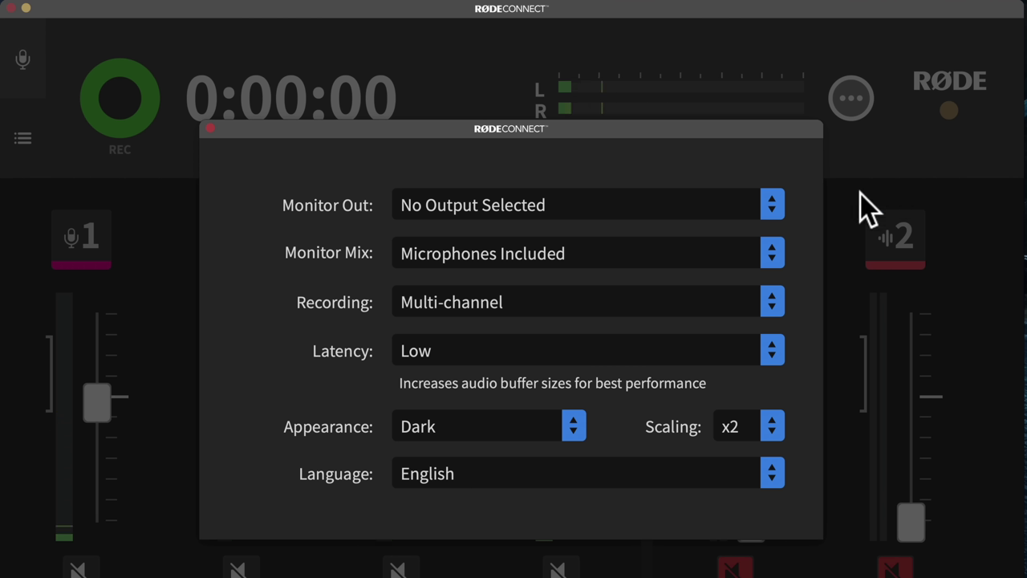
left_click(774, 298)
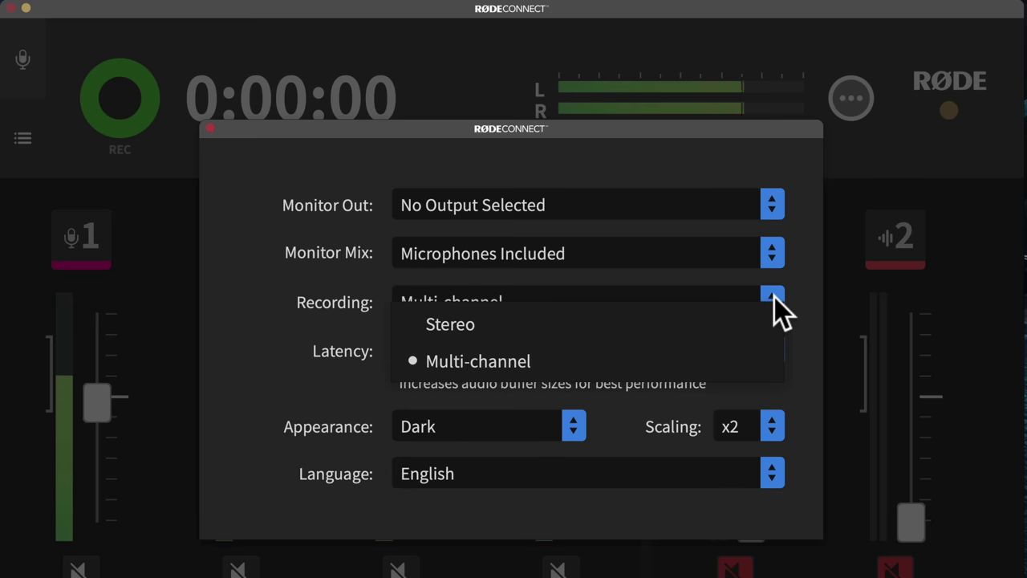
left_click(641, 324)
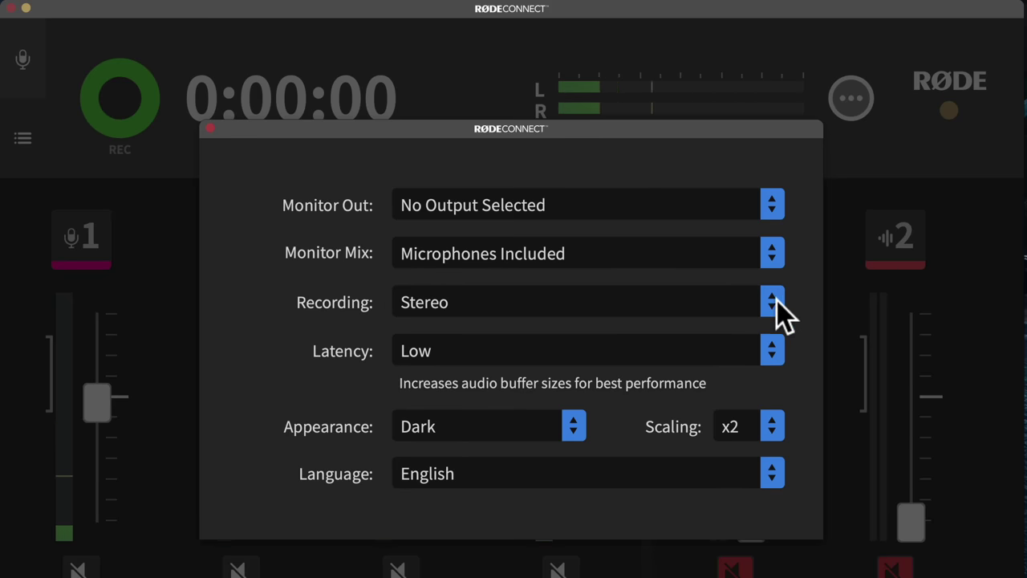
left_click(775, 298)
left_click(622, 349)
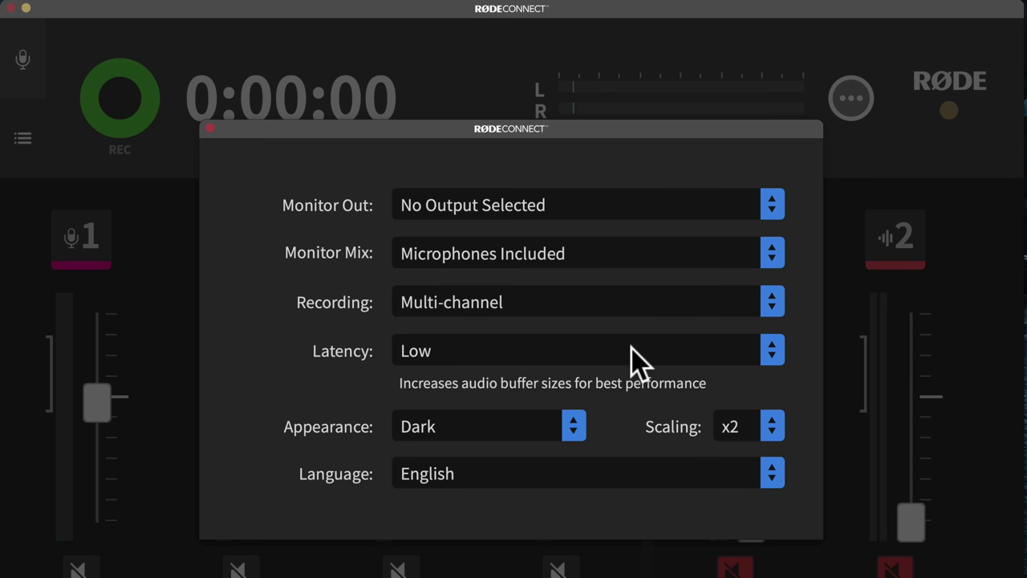
left_click(769, 295)
left_click(698, 312)
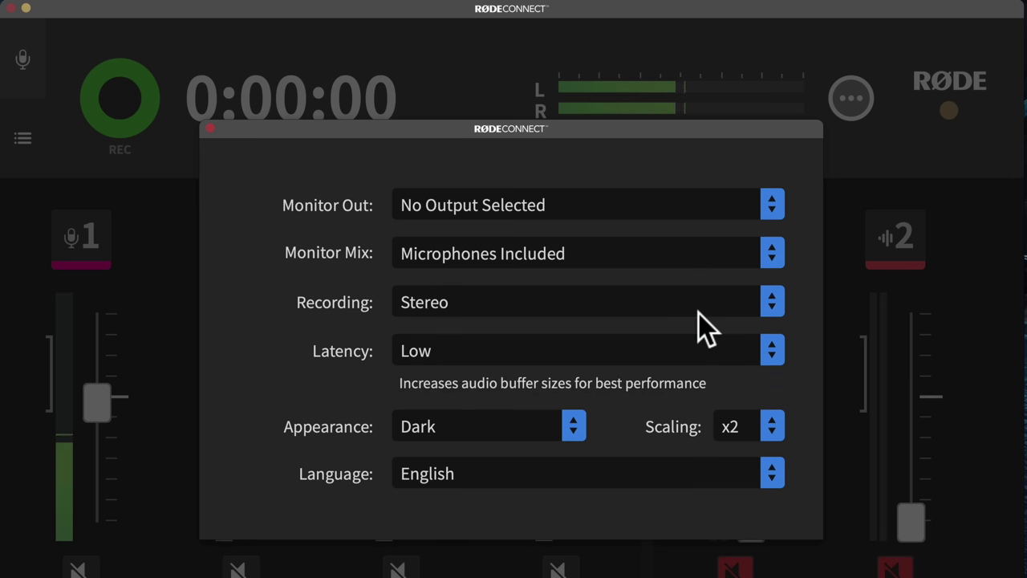
left_click(772, 302)
left_click(706, 366)
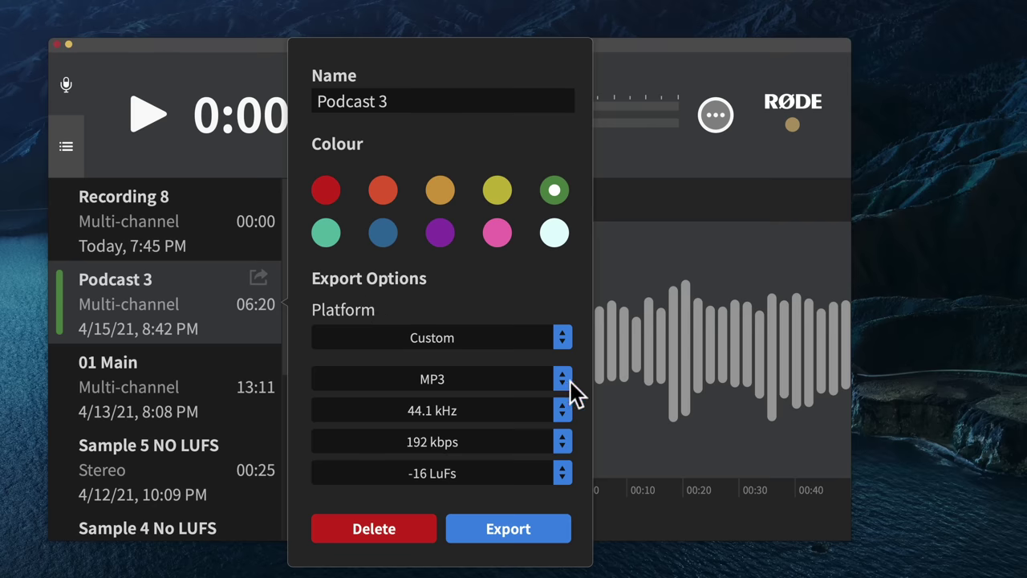
Choose WAV format and 48 kHz sample rate in Podcast 3's export panel
left_click(565, 379)
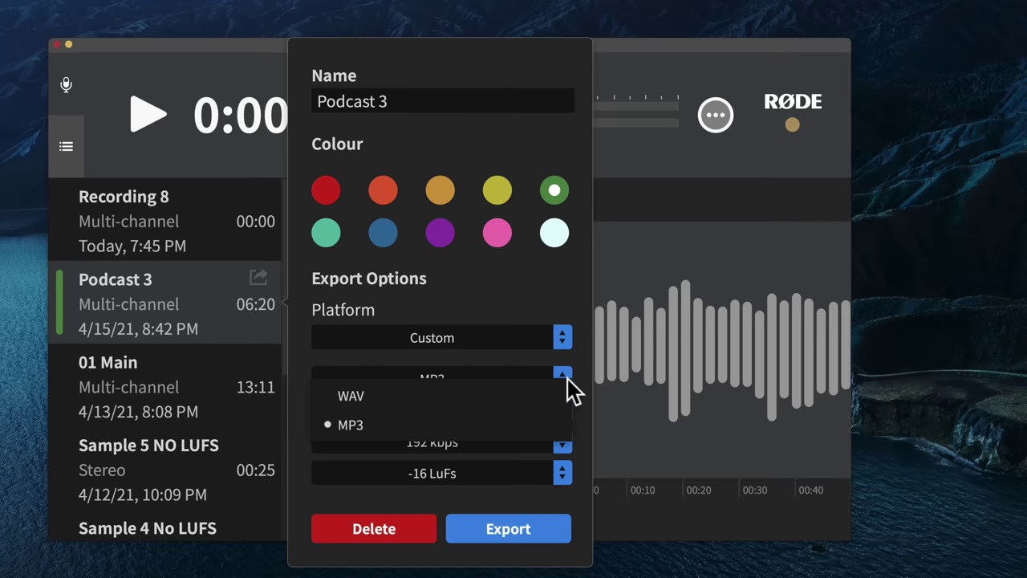
left_click(381, 398)
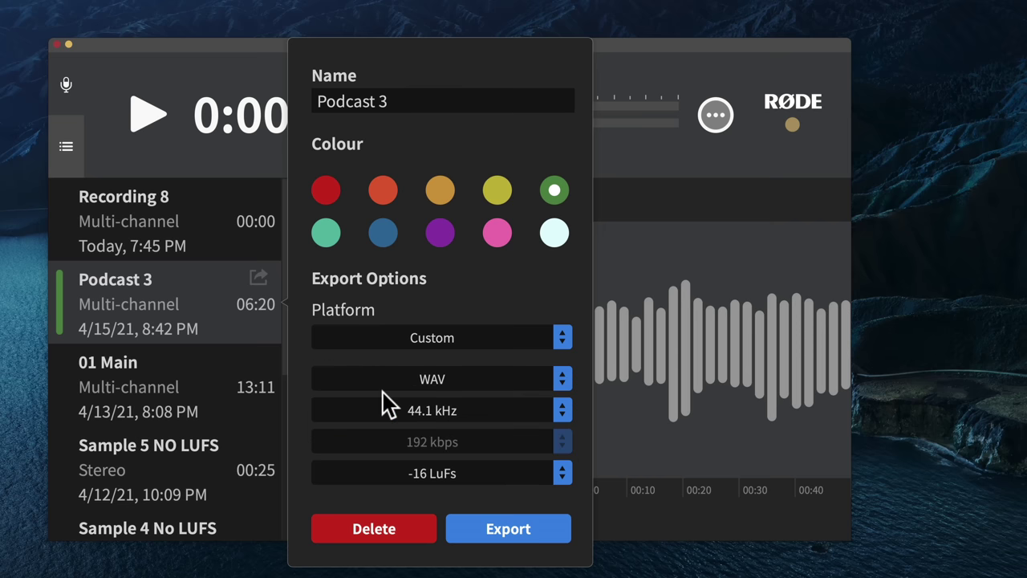
left_click(566, 409)
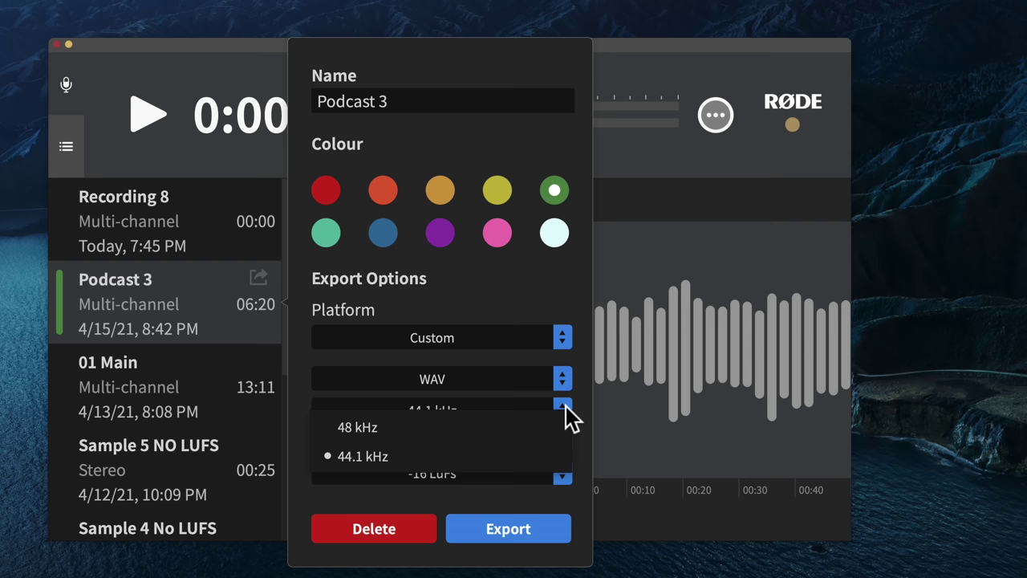
left_click(370, 429)
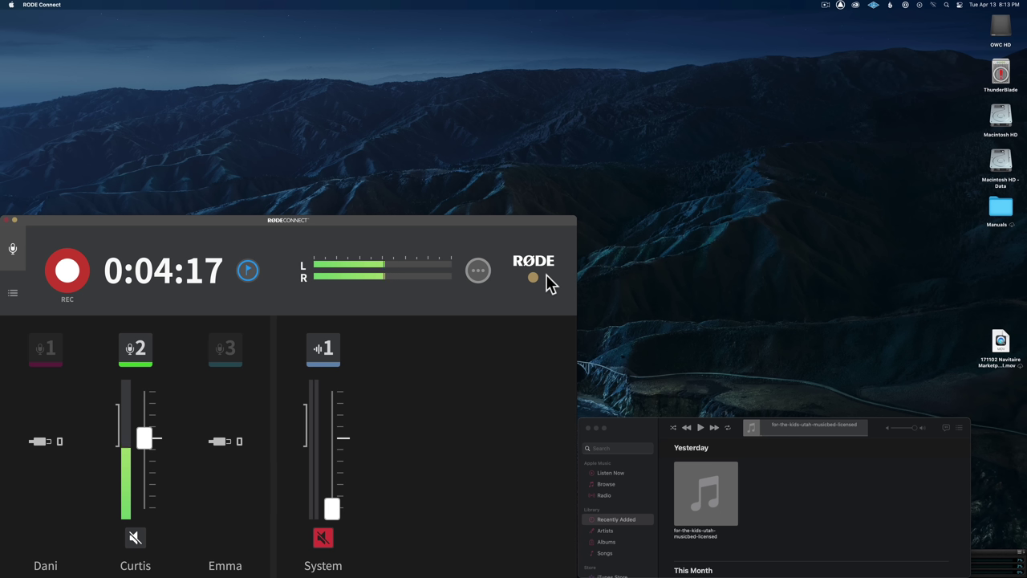
Play music, unmute and slightly raise the System fader, then pull it down and re-mute
left_click(703, 436)
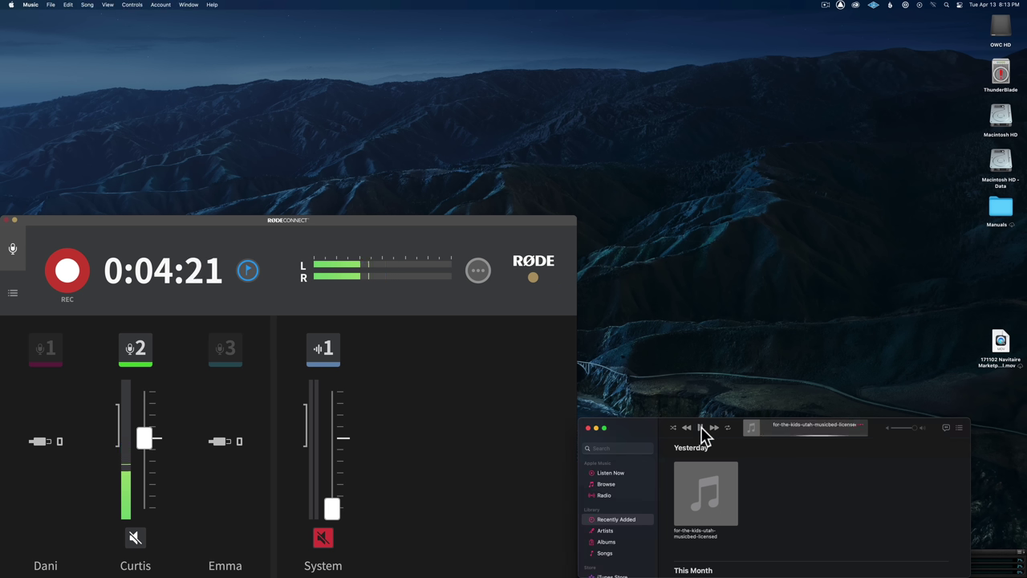
left_click(323, 537)
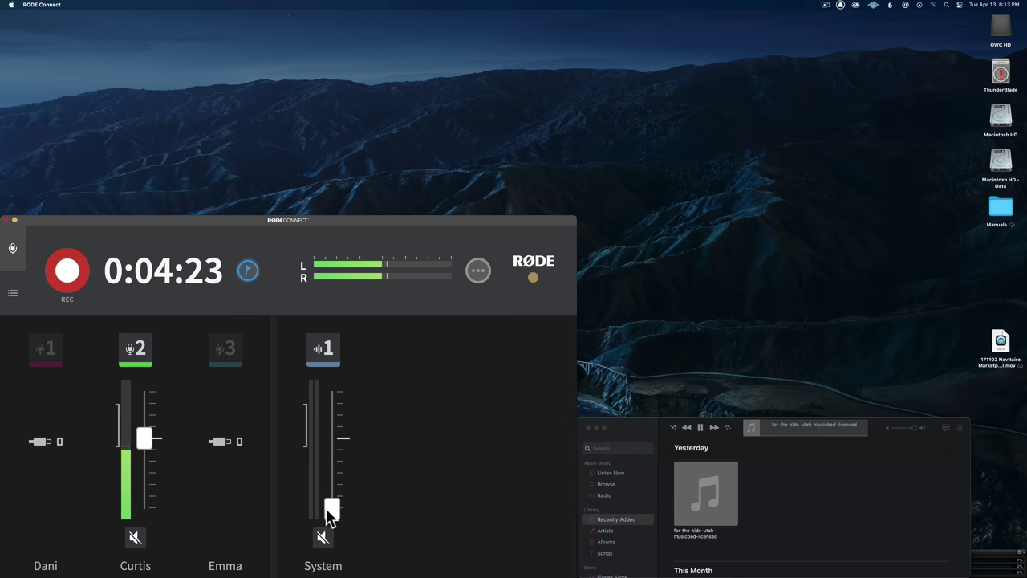
left_click_drag(331, 508, 330, 495)
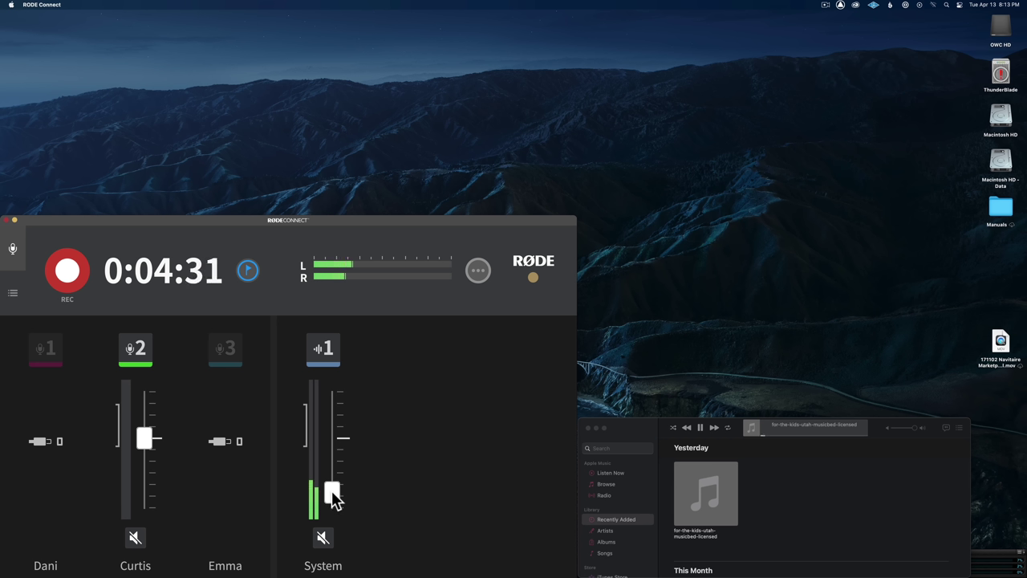
left_click_drag(333, 496, 332, 513)
left_click(324, 537)
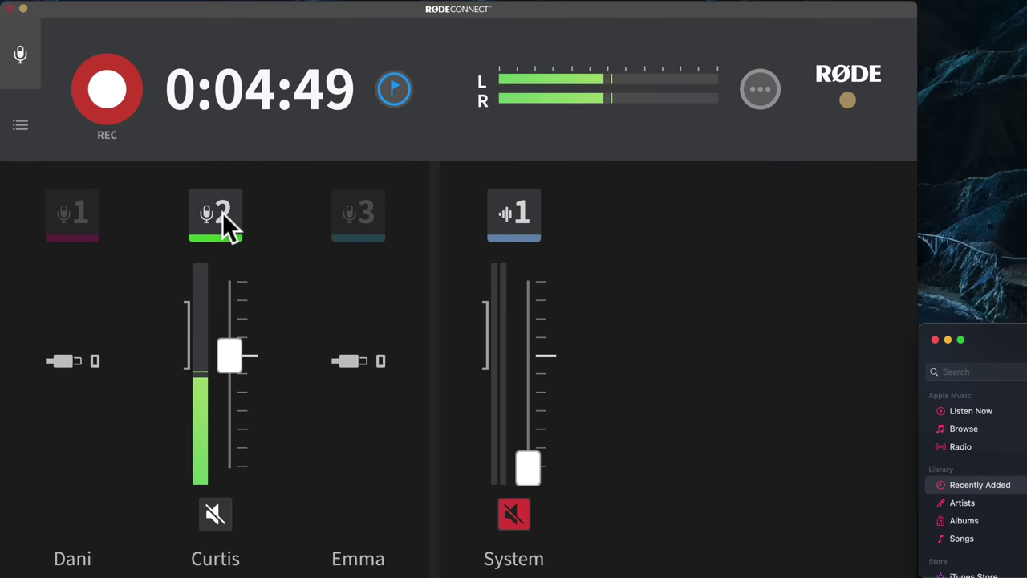
Expand Curtis's strip and uncheck Noise Gate and Compressor, leaving his level at 25
left_click(222, 213)
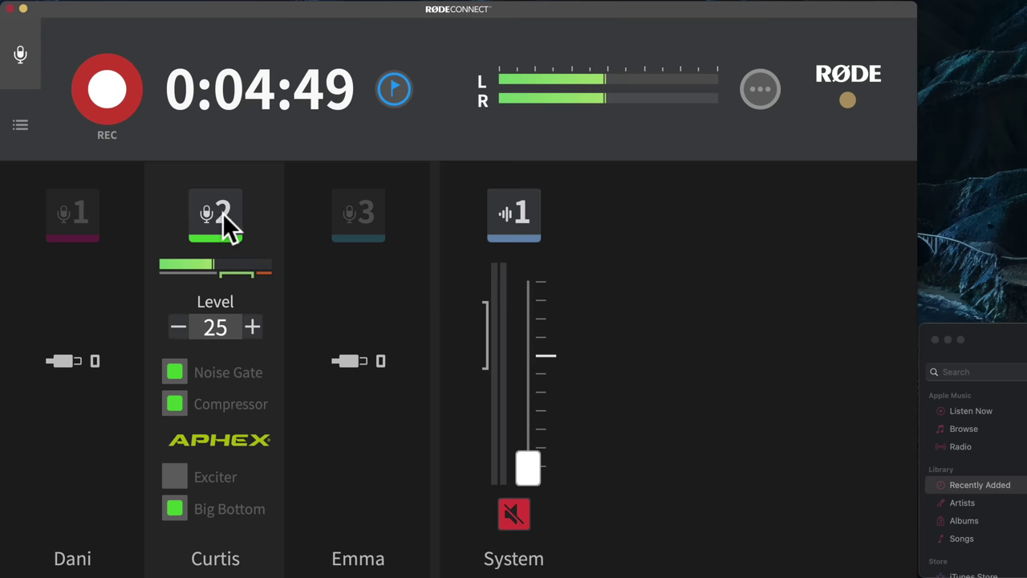
left_click(175, 373)
left_click(173, 405)
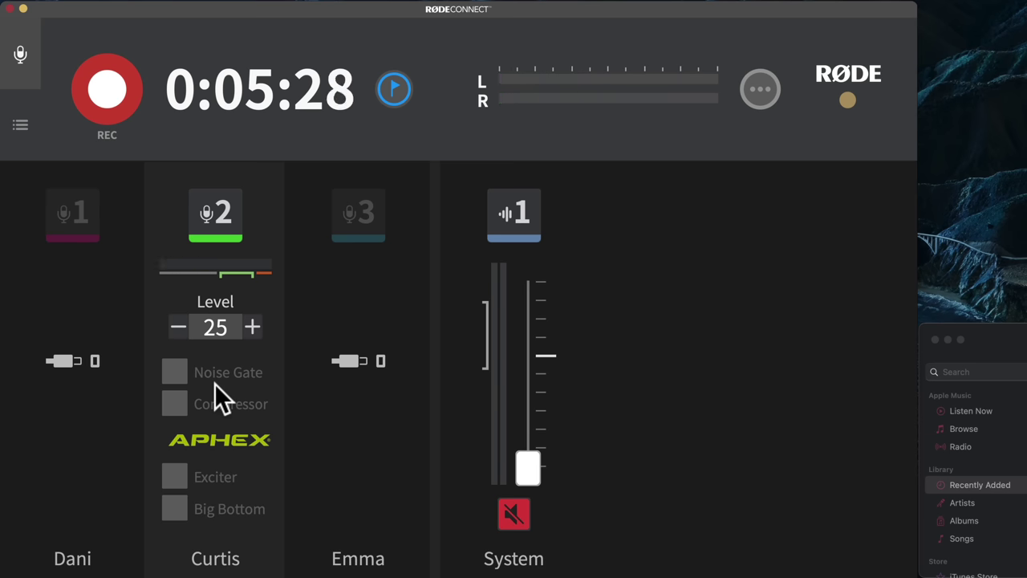
Tick the Noise Gate and Compressor checkboxes again in Curtis's strip
left_click(170, 369)
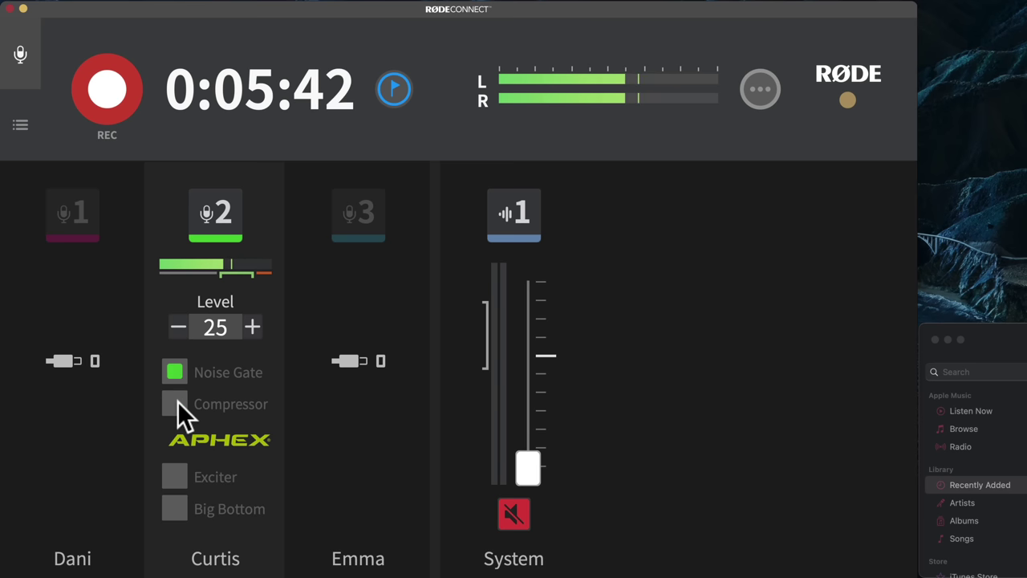
left_click(174, 403)
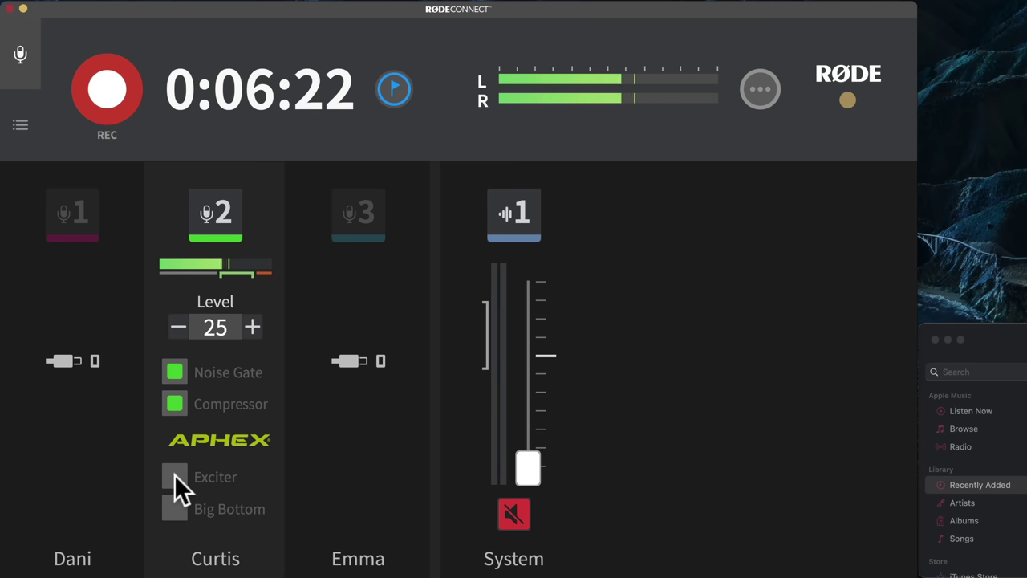
Toggle the Exciter on and off for Curtis, then enable Big Bottom
left_click(174, 476)
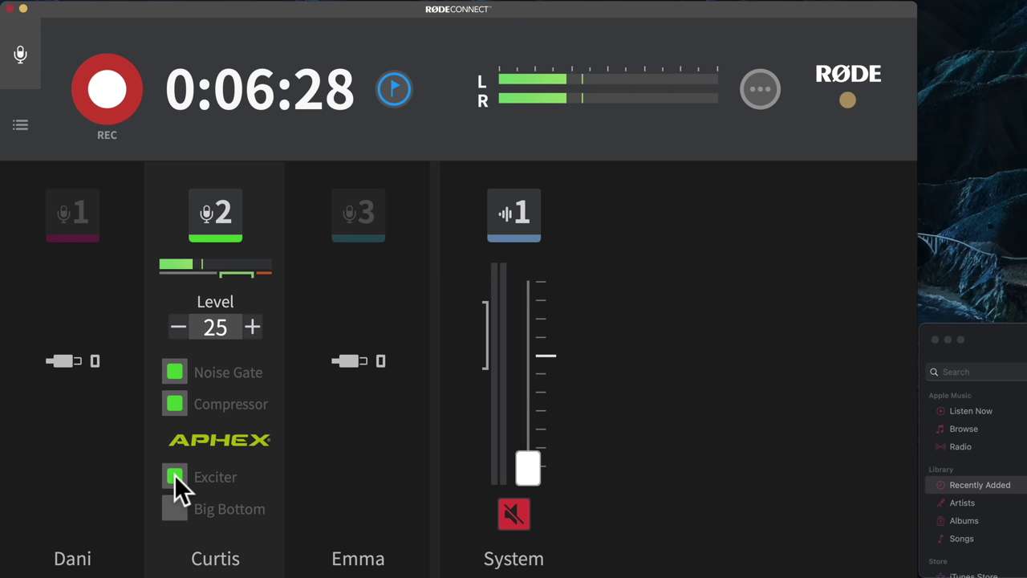
left_click(174, 477)
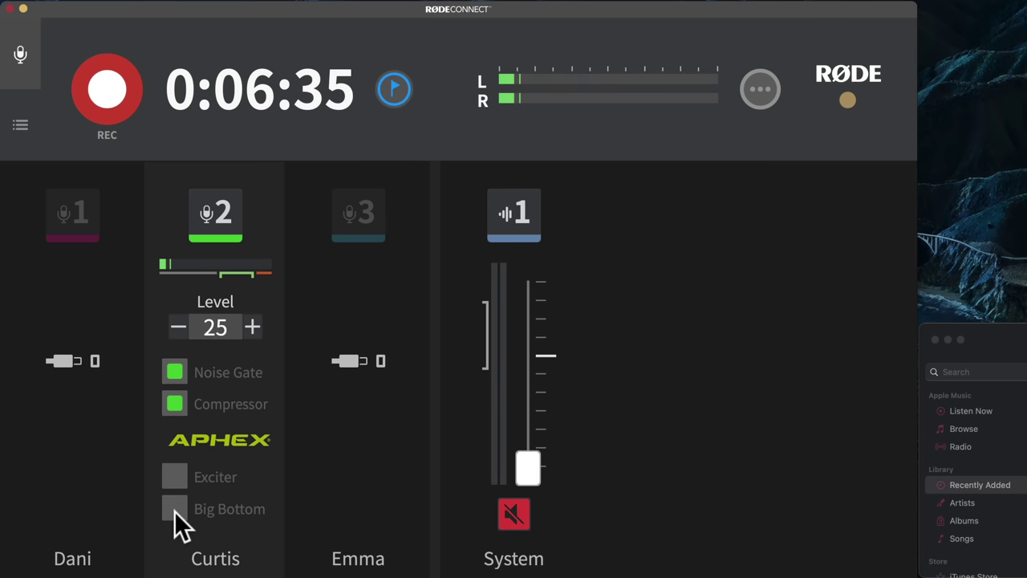
left_click(174, 508)
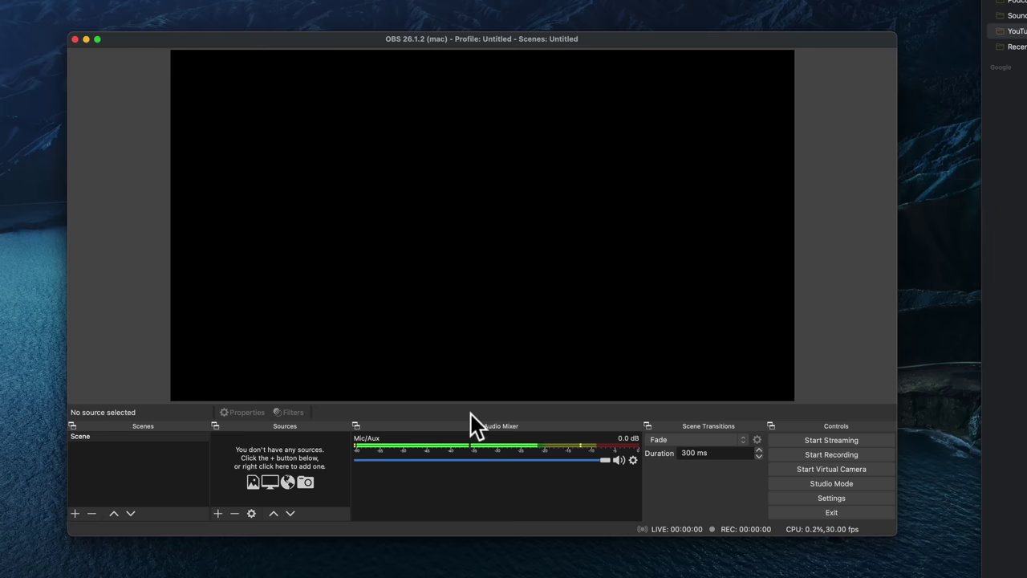
Add an Audio Input Capture source named 'RODE Connect' to the scene
left_click(218, 512)
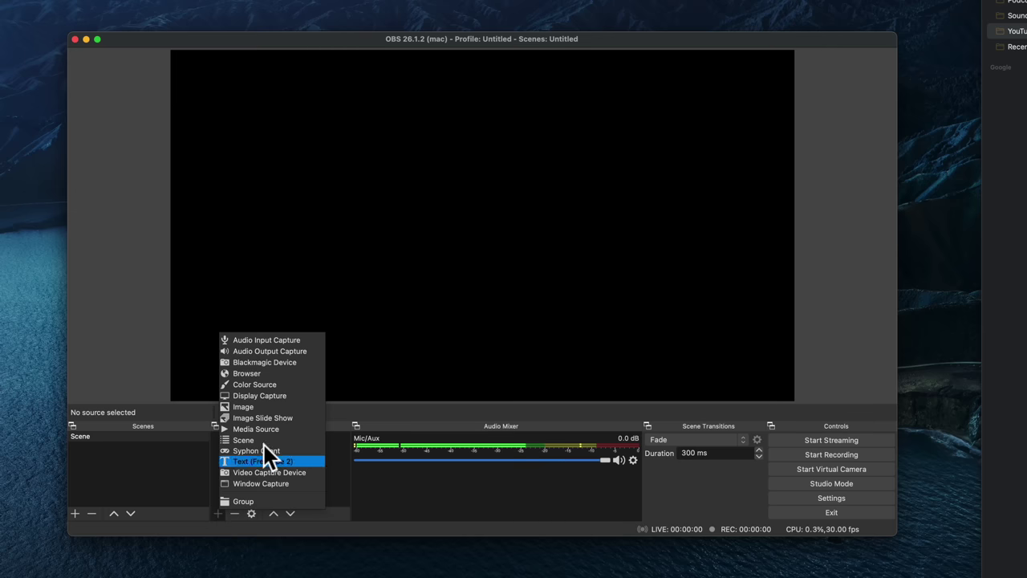
left_click(278, 339)
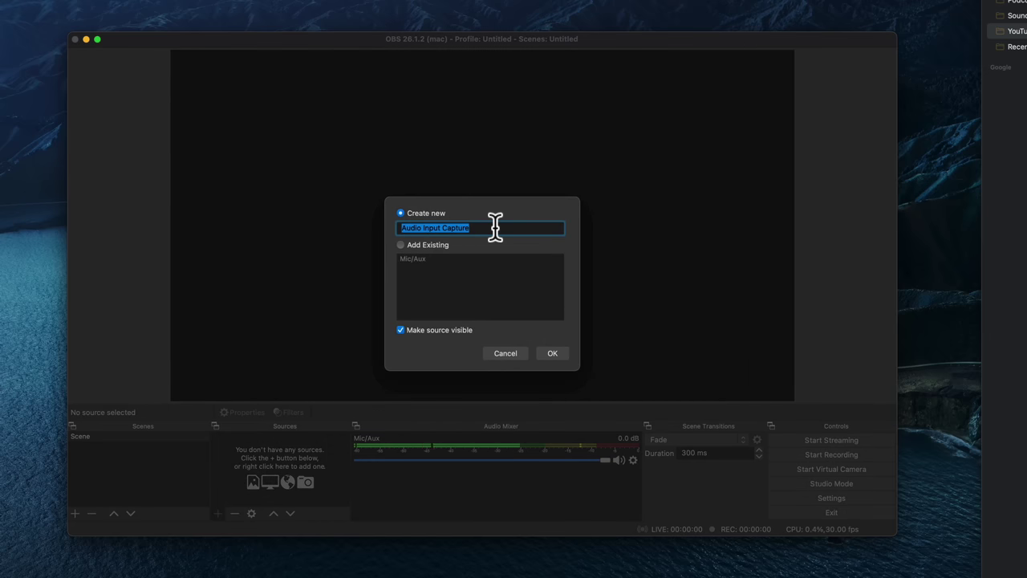
type("RODE Conne")
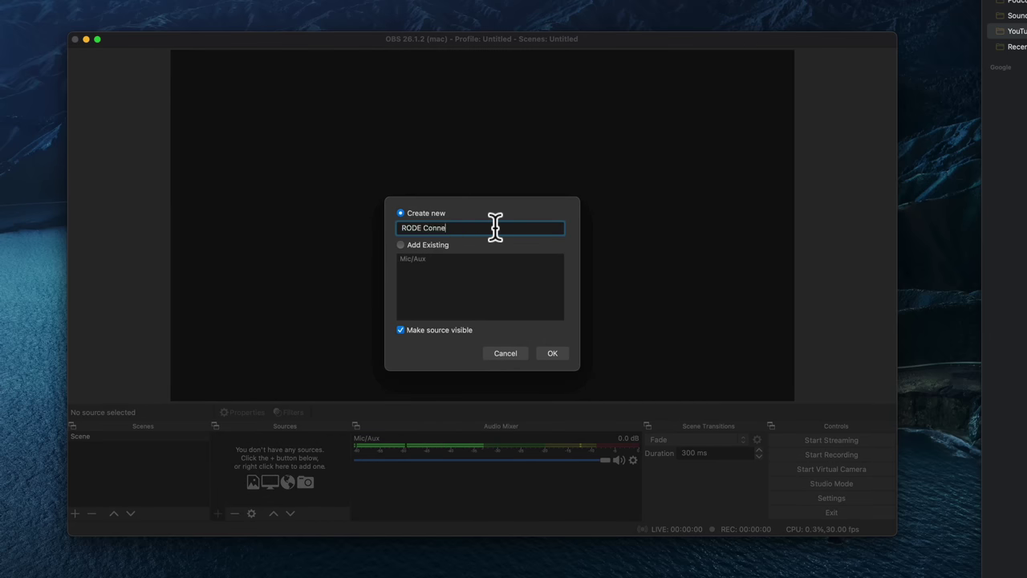
type("ct")
left_click(554, 354)
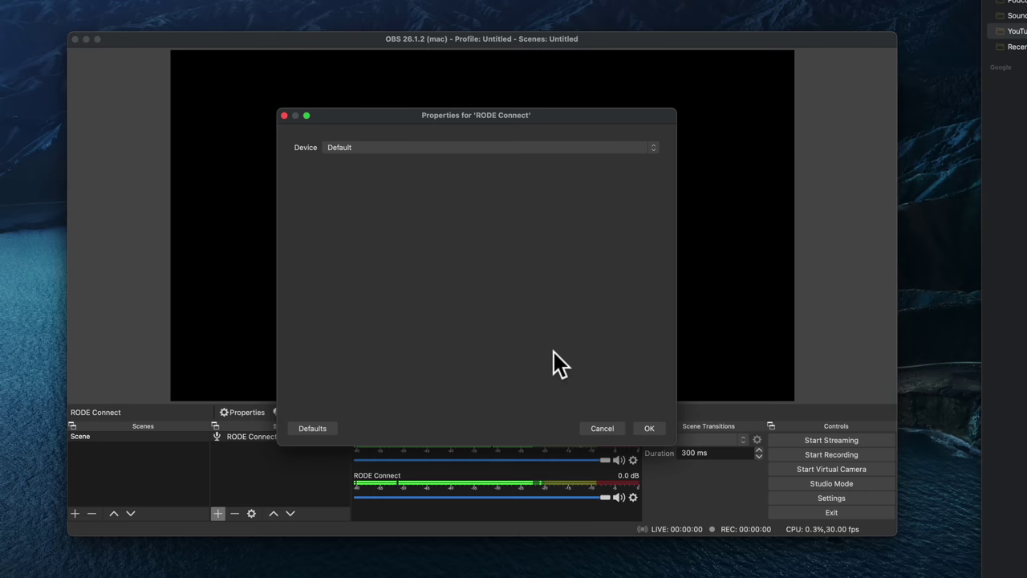
Set the source's Device to RØDE Connect Stream and confirm
left_click(446, 148)
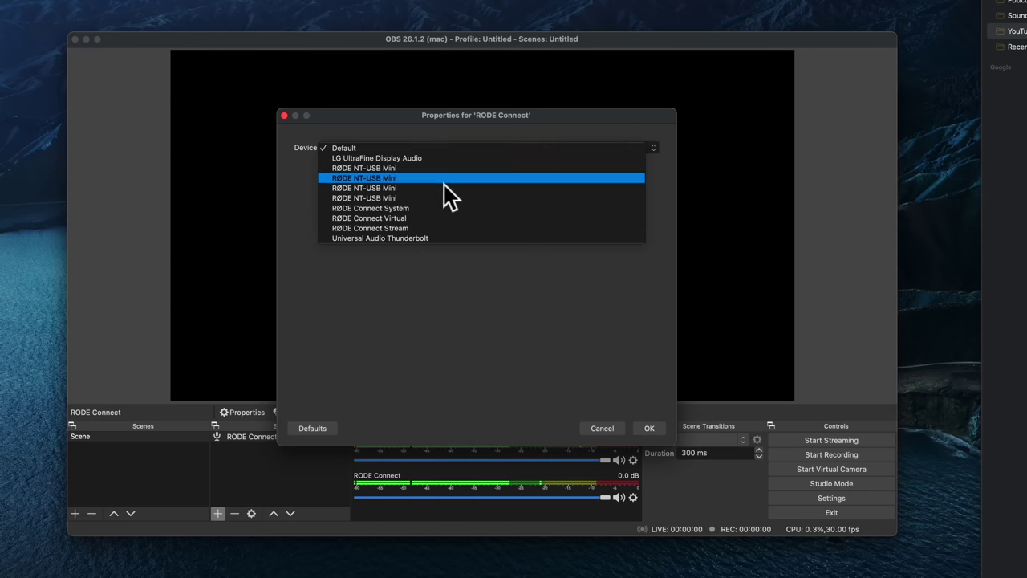
left_click(432, 228)
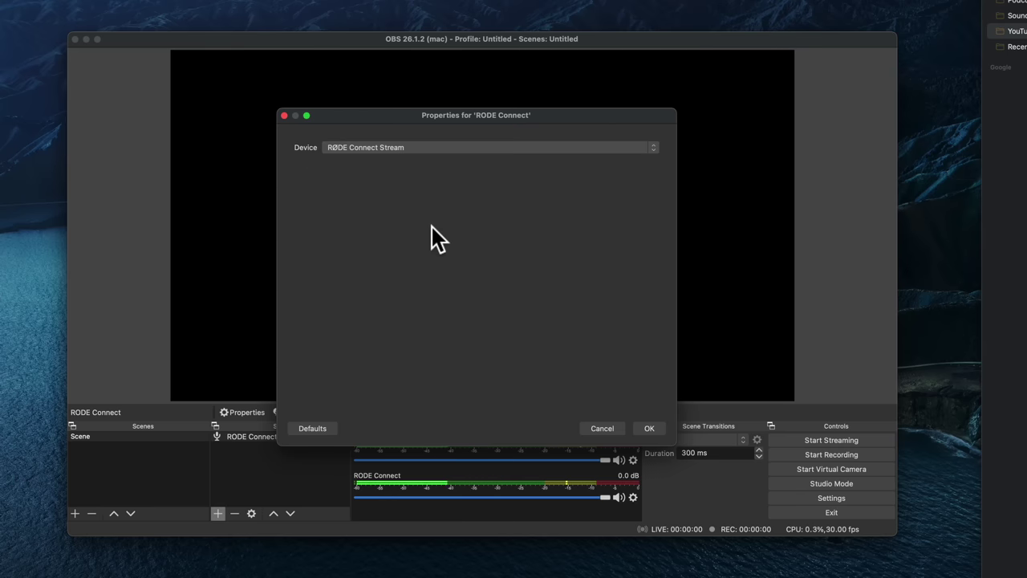
left_click(649, 427)
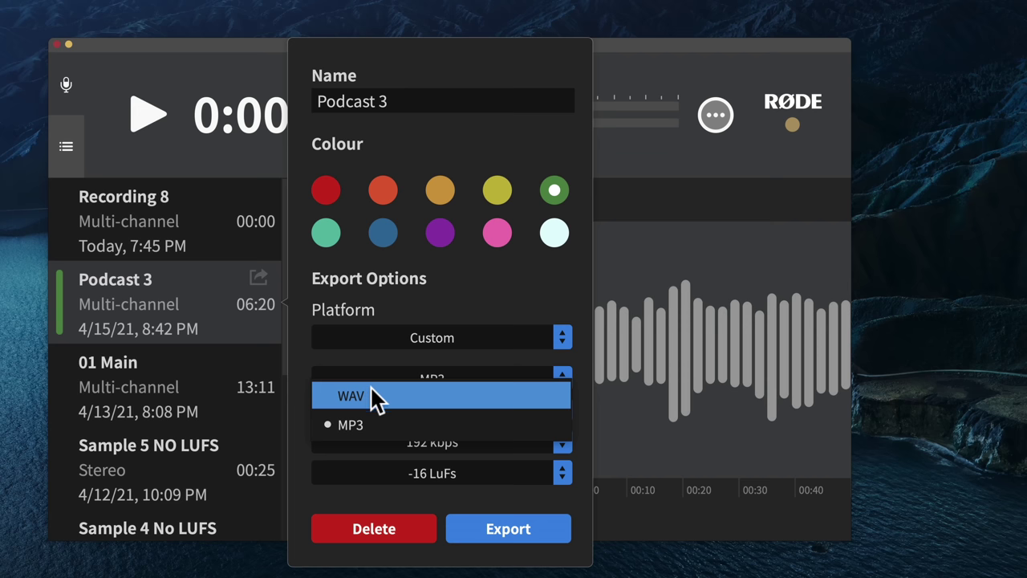
Set Podcast 3's export to WAV at 48 kHz with loudness normalisation off
left_click(381, 393)
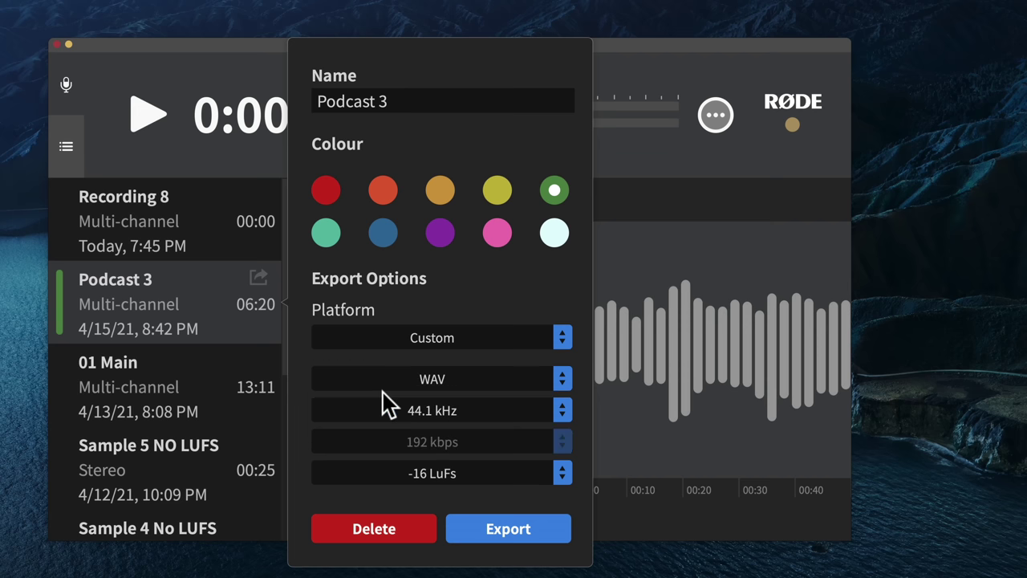
left_click(566, 408)
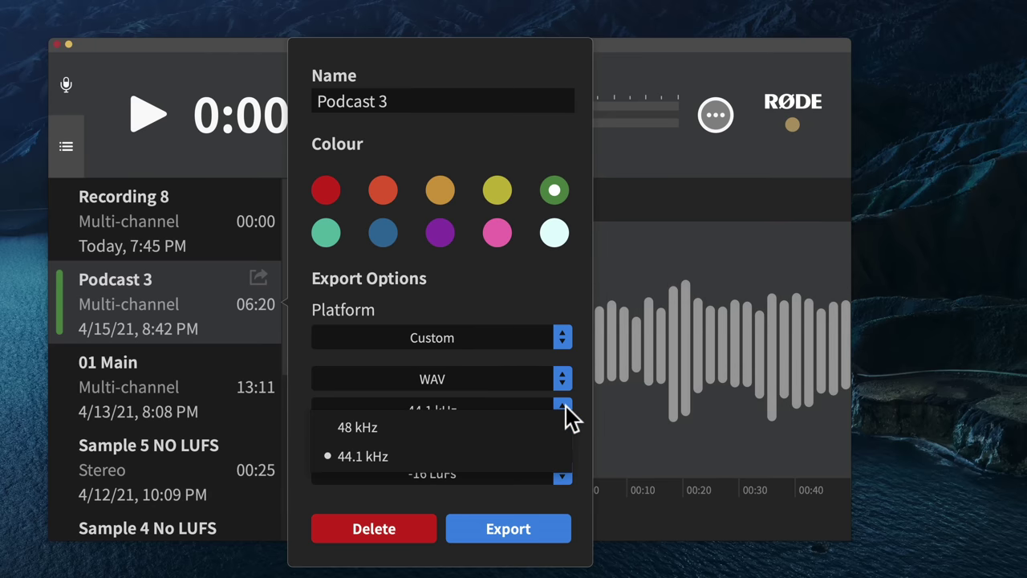
left_click(371, 430)
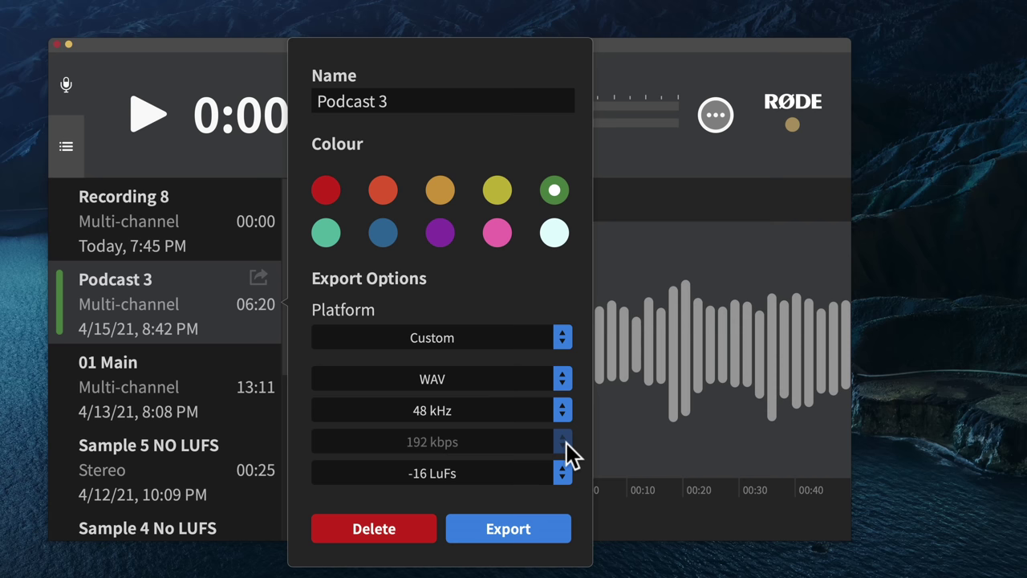
left_click(563, 474)
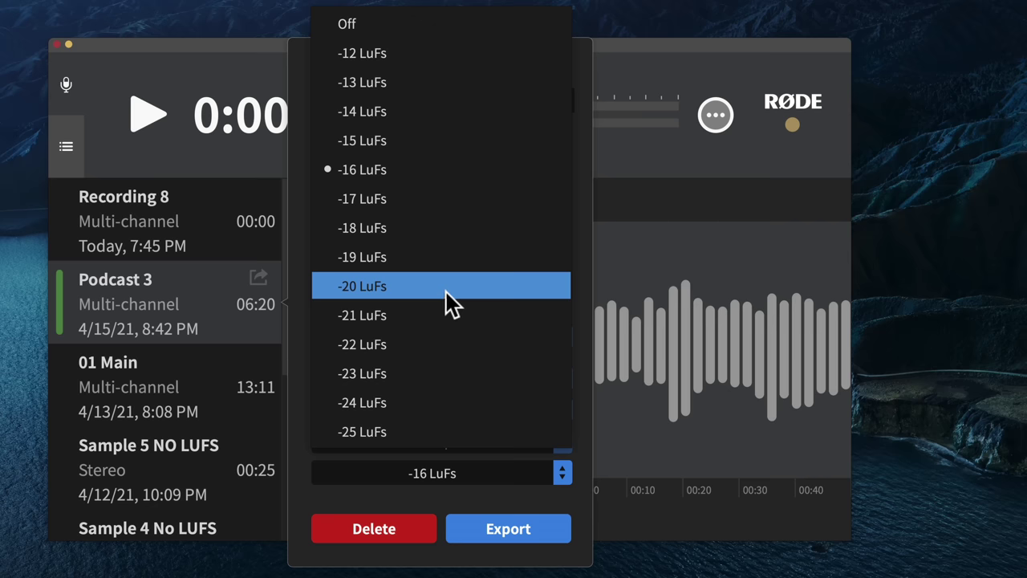
left_click(377, 25)
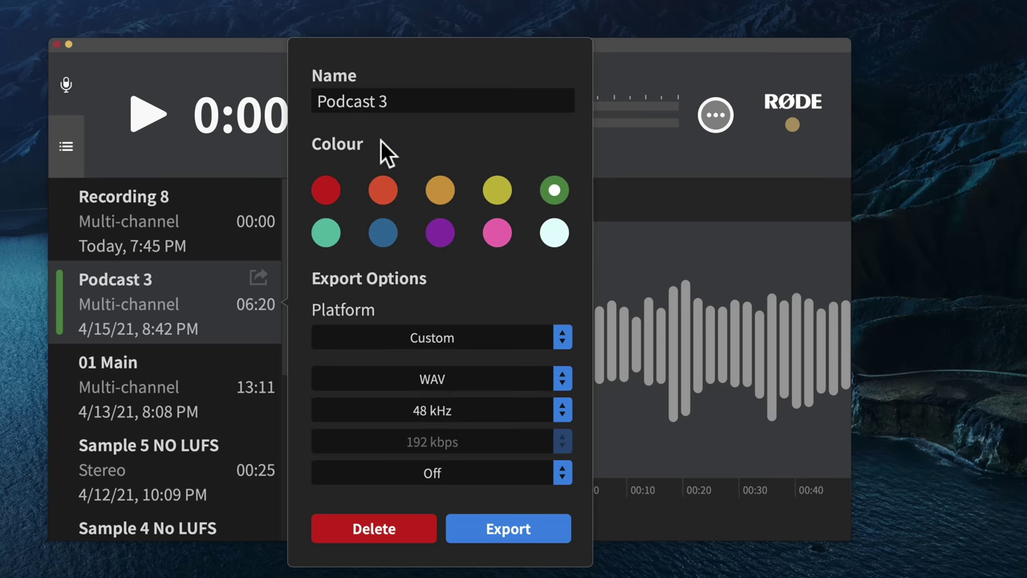
Switch the export to MP3, 256 kbps, -16 LuFs and export Podcast 3
left_click(514, 380)
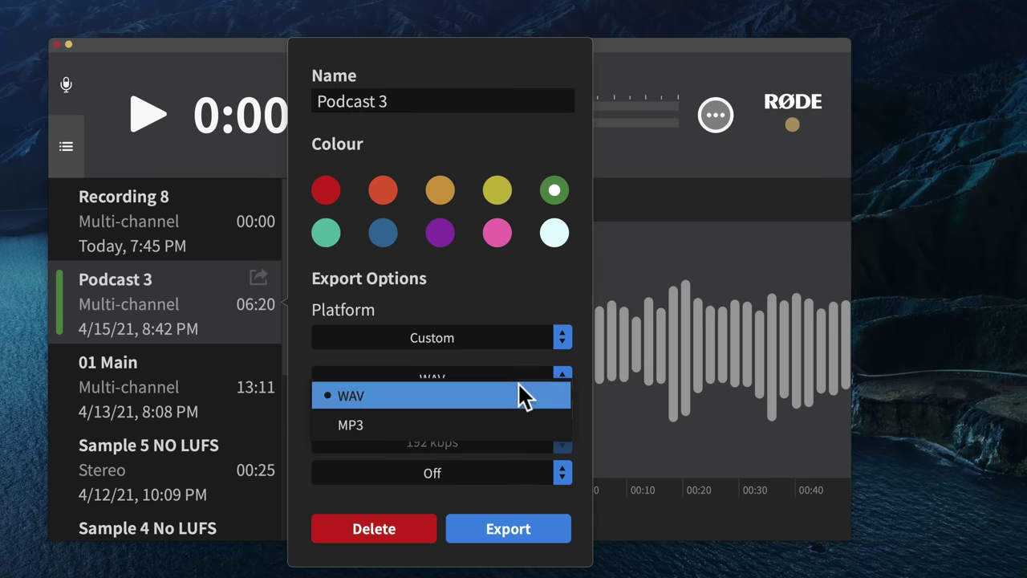
left_click(460, 424)
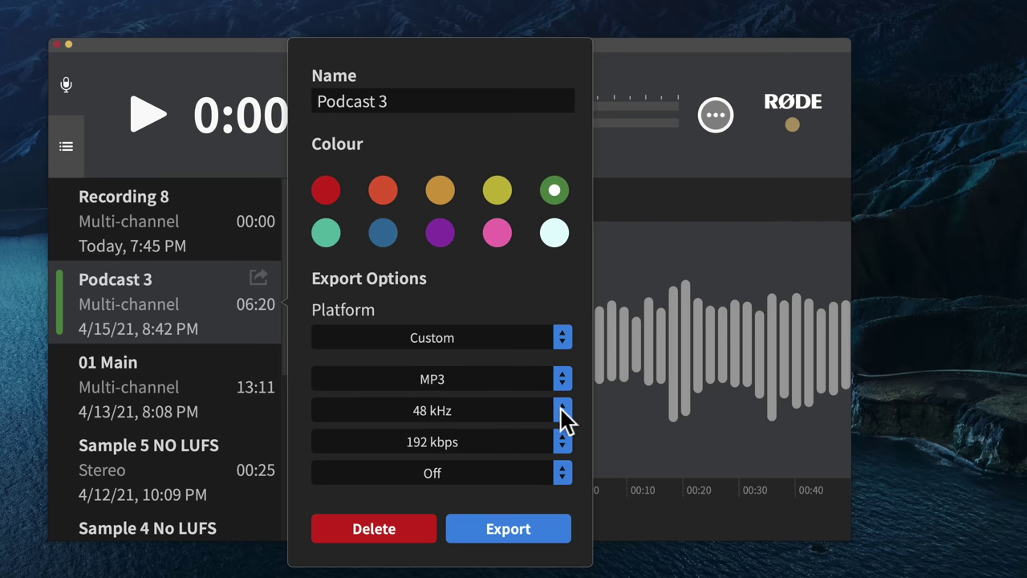
left_click(562, 442)
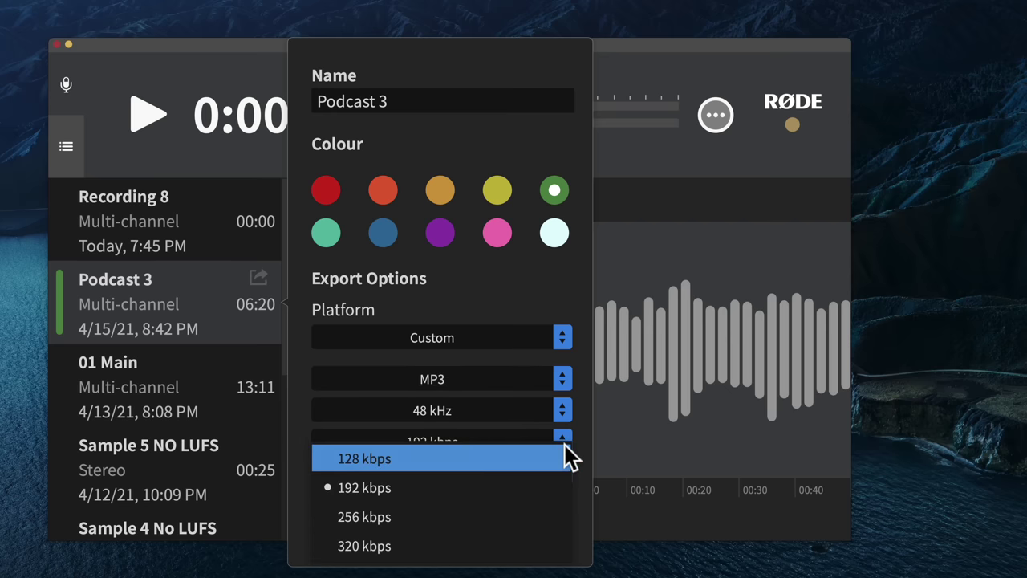
left_click(402, 517)
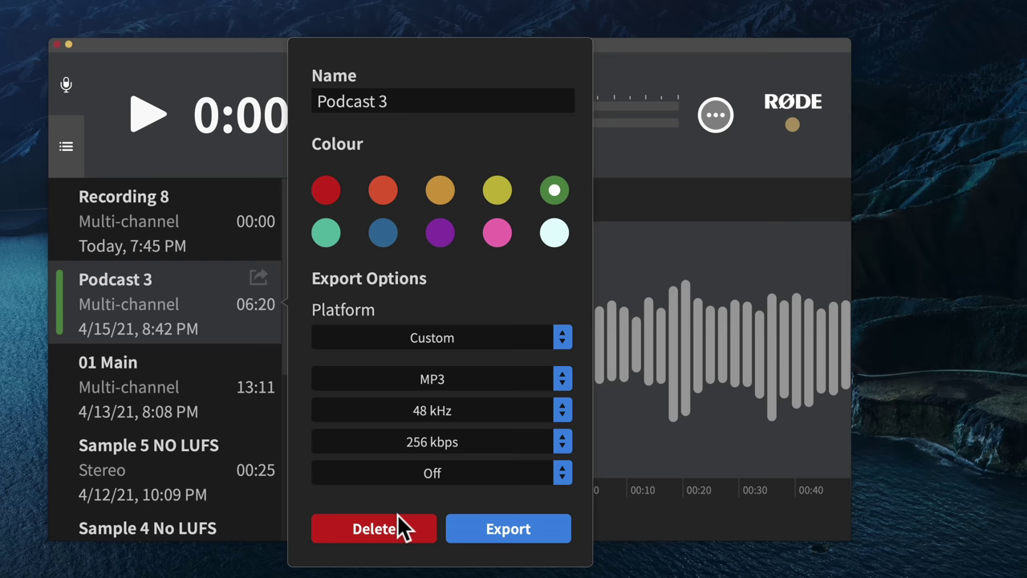
left_click(561, 474)
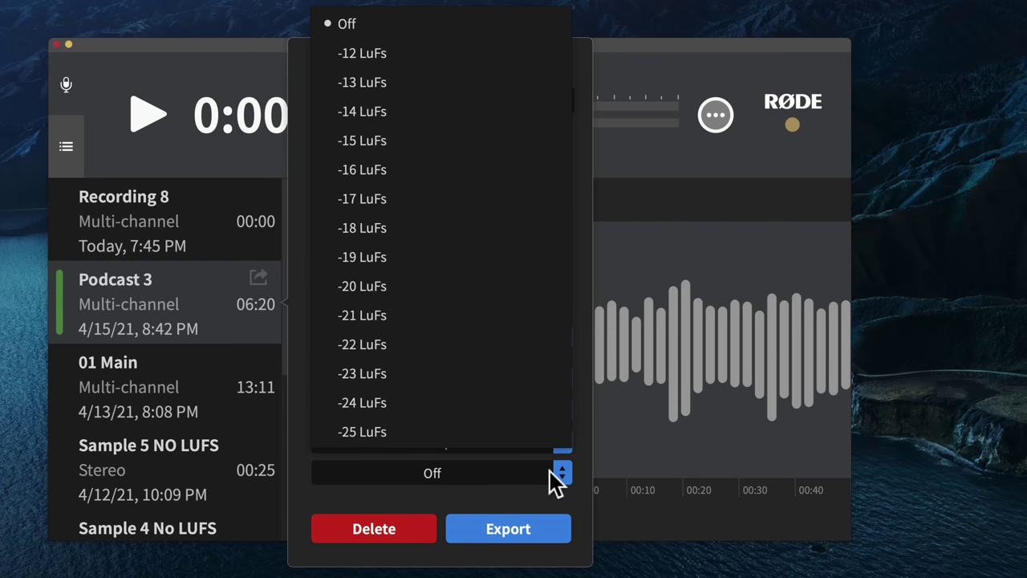
left_click(386, 170)
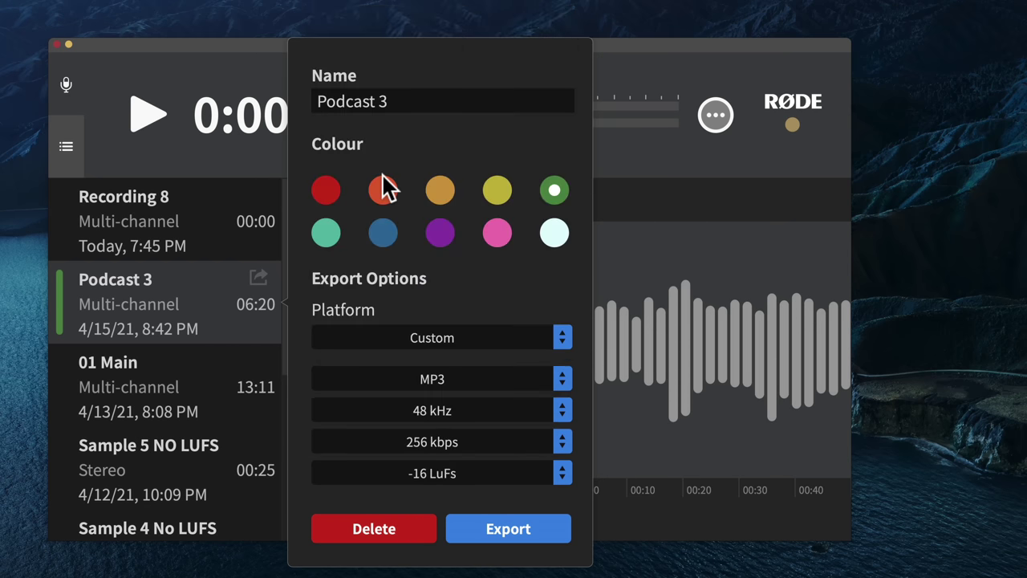
left_click(545, 528)
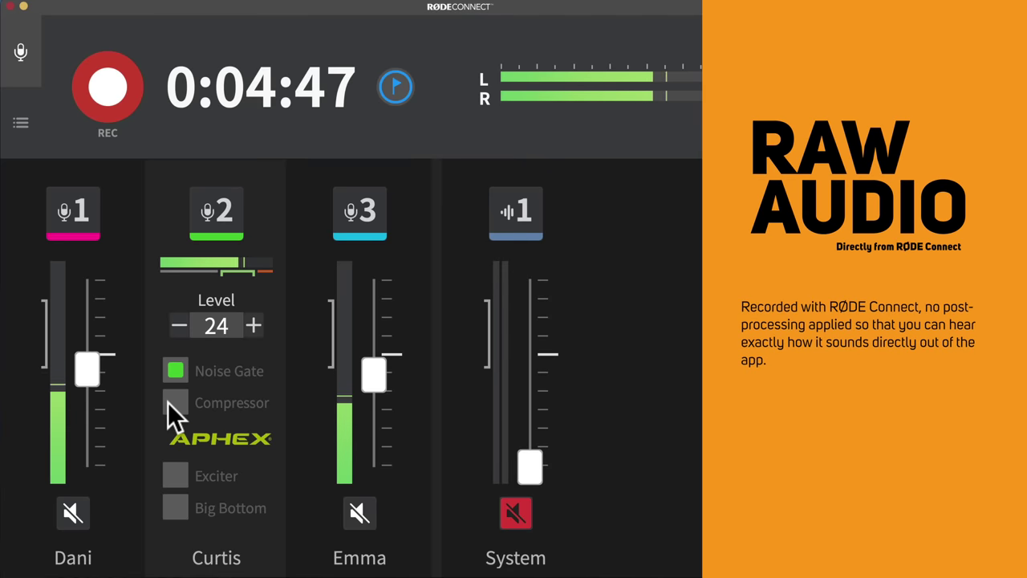
left_click(175, 402)
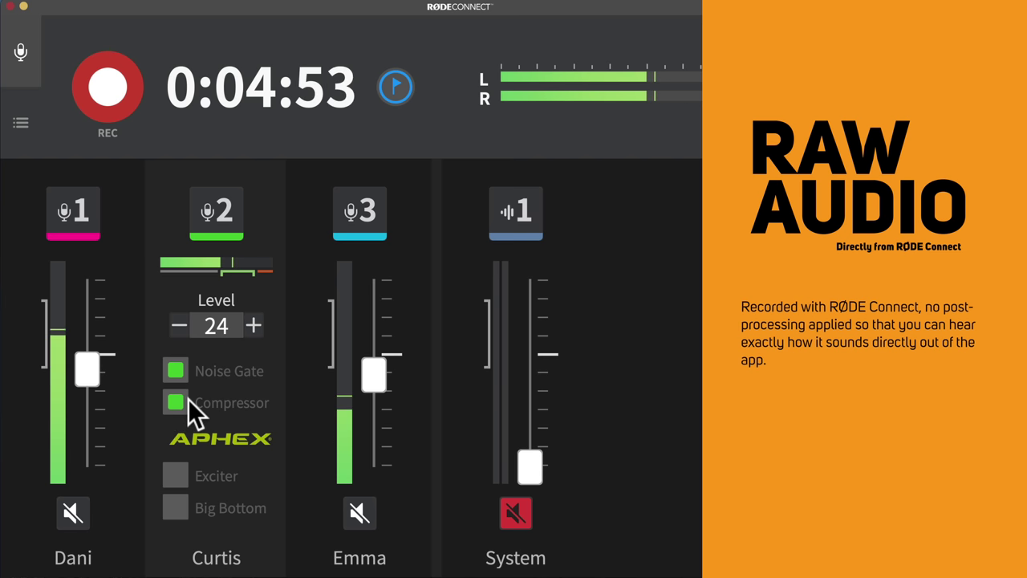
left_click(217, 214)
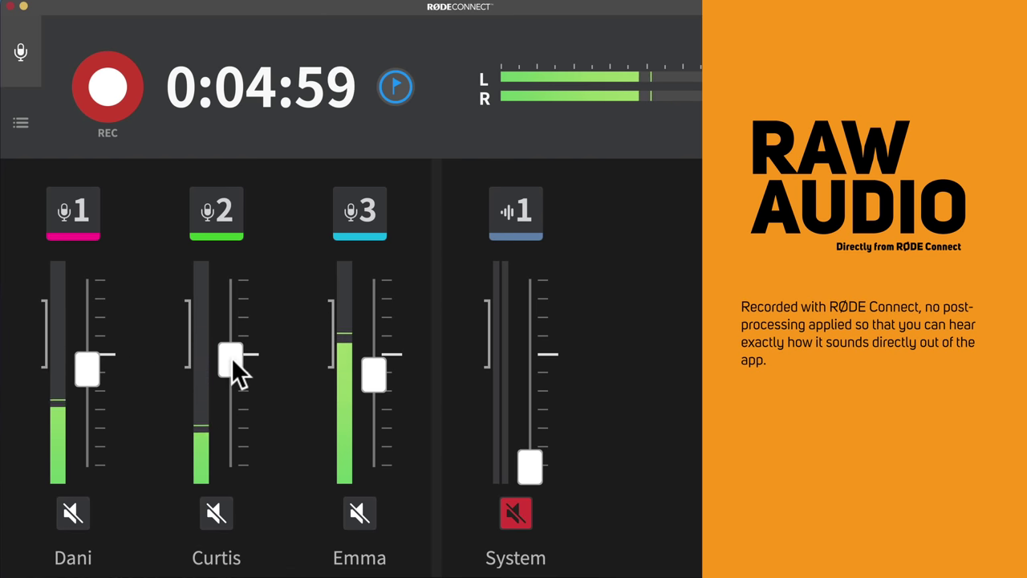
left_click(207, 217)
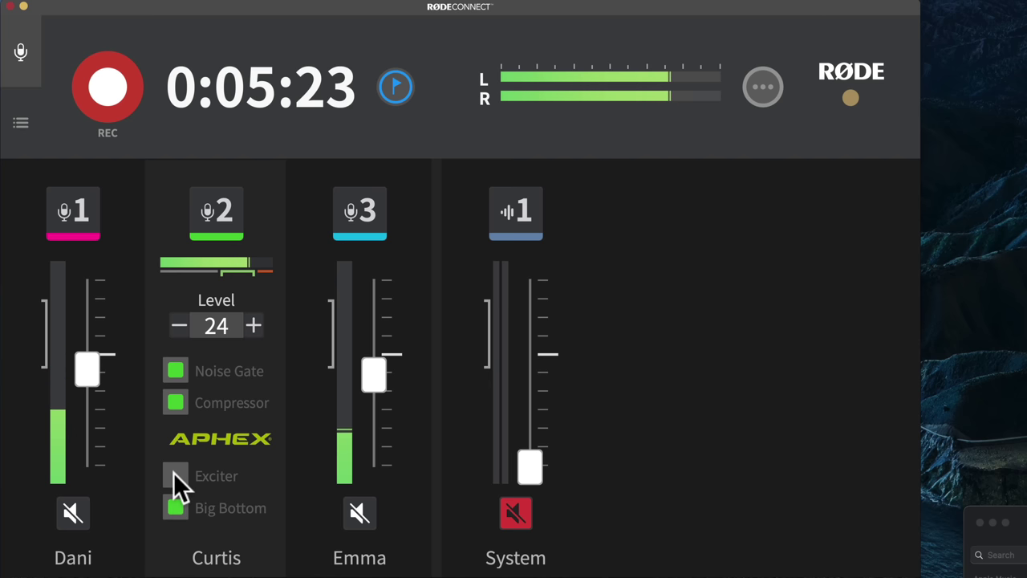
left_click(175, 474)
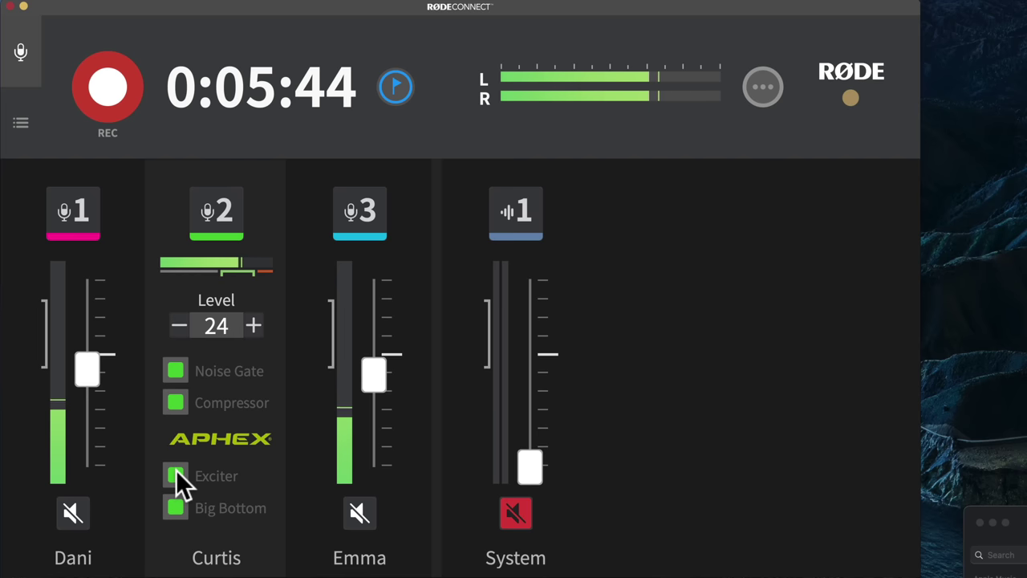
left_click(176, 473)
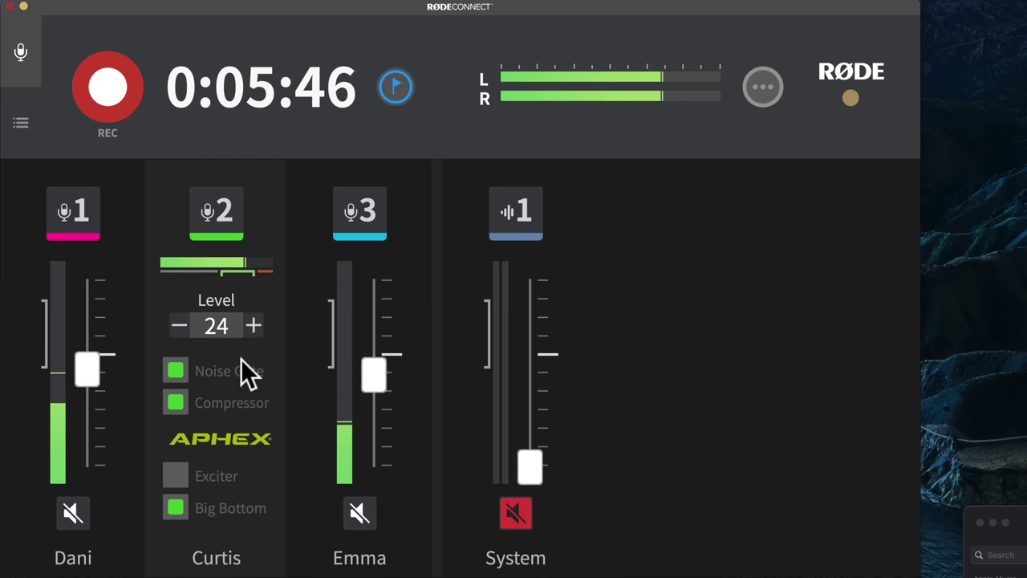
left_click(82, 215)
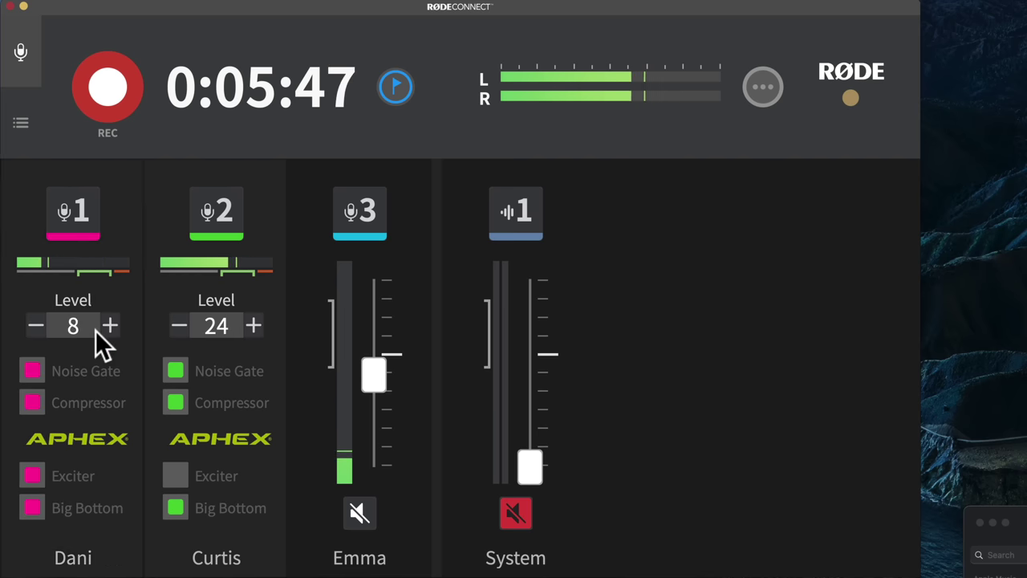
Switch channel 1's Exciter off and back on, keeping all four effects active
left_click(32, 474)
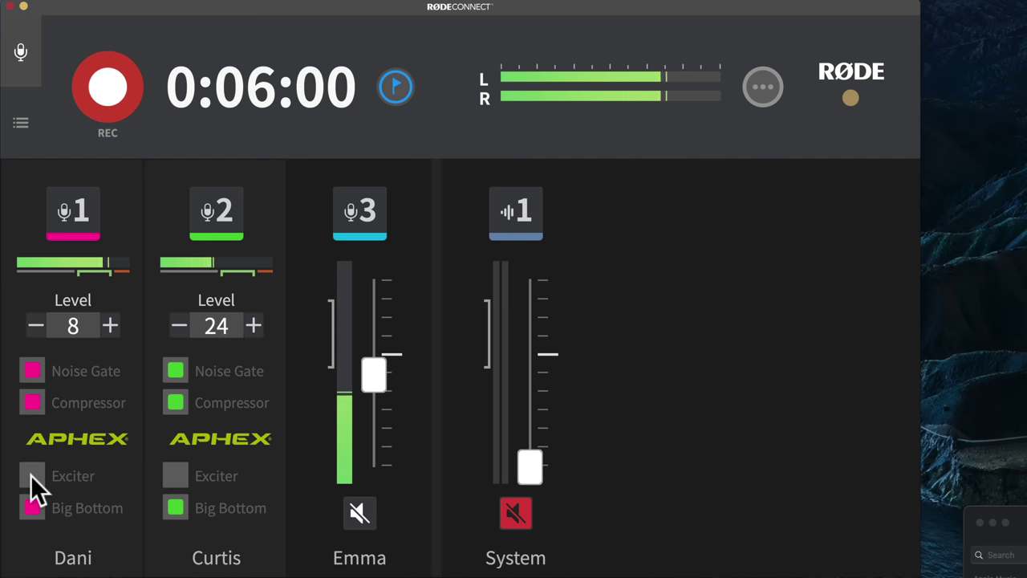
left_click(30, 475)
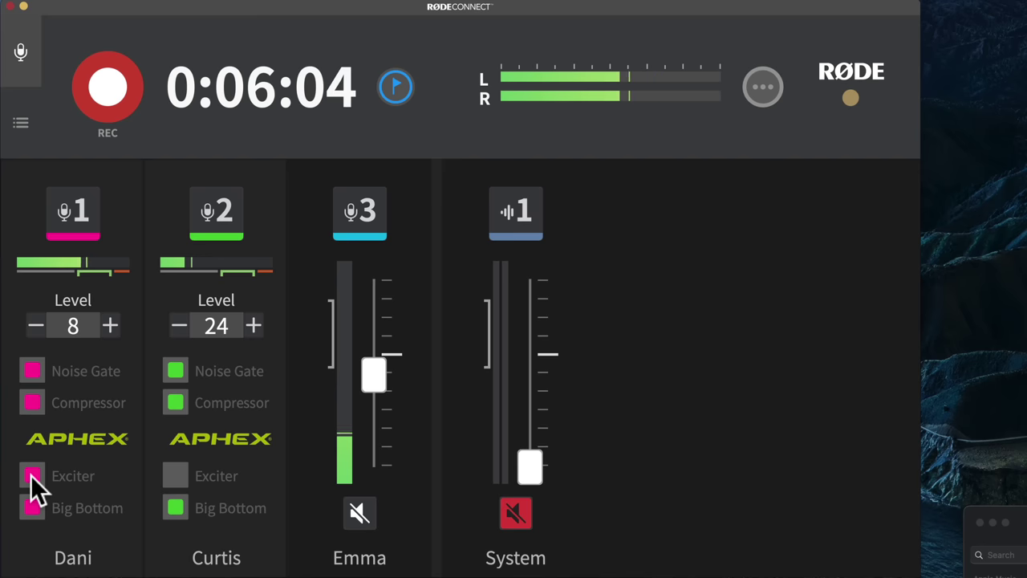
left_click(90, 202)
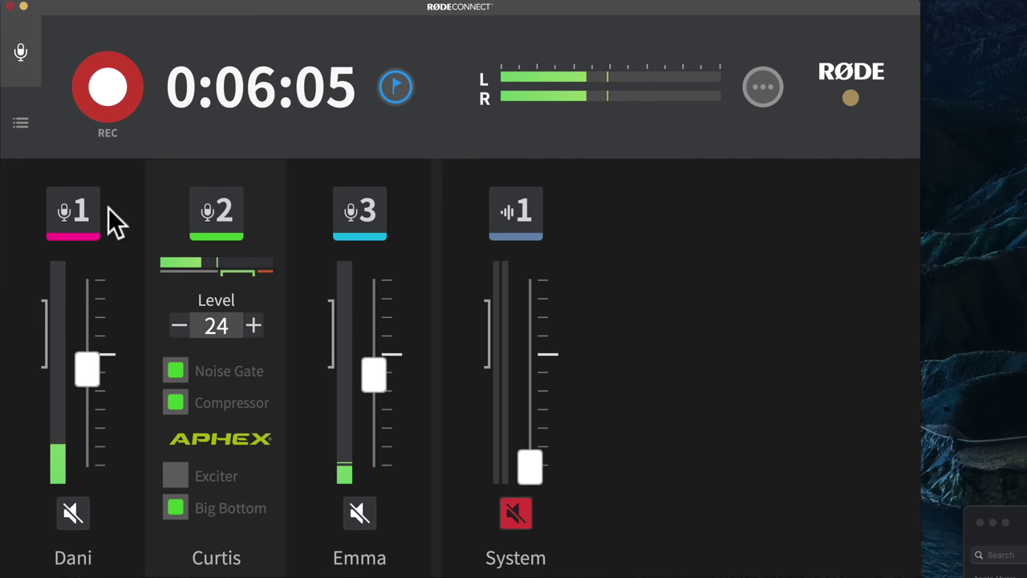
left_click(207, 215)
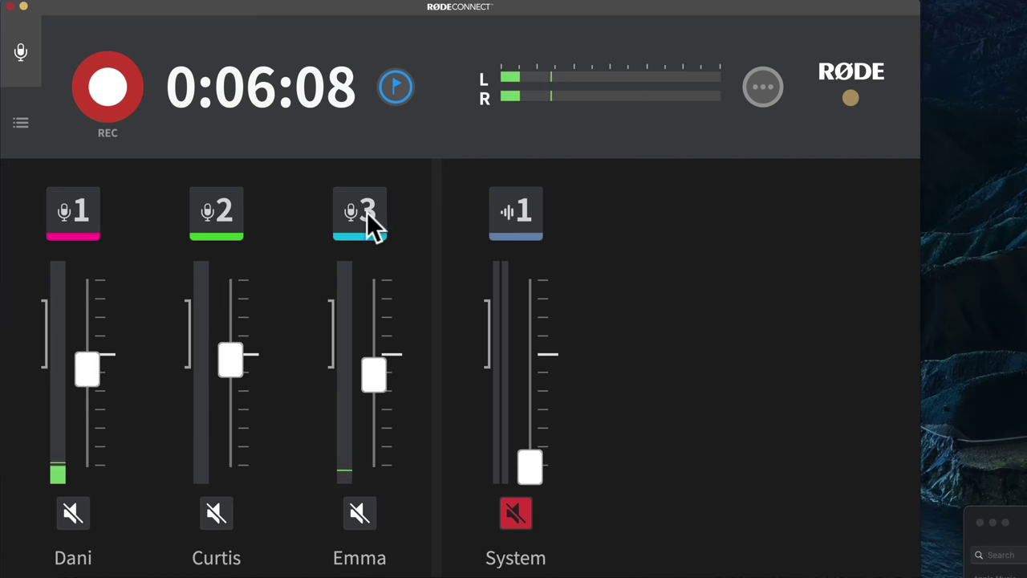
On channel 3, switch Exciter off and back on so level 3 shows all four effects enabled
left_click(366, 211)
left_click(320, 475)
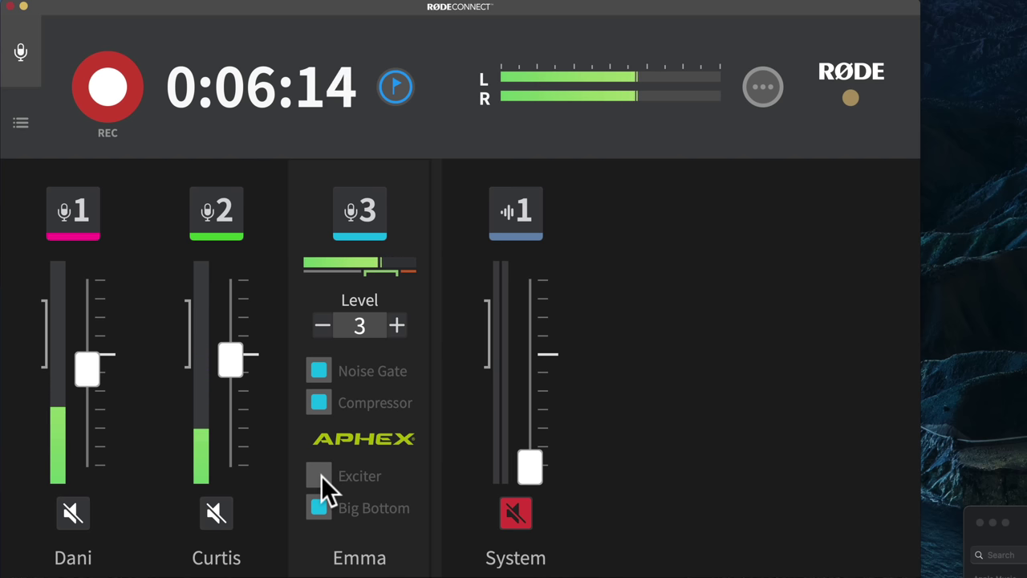
left_click(321, 475)
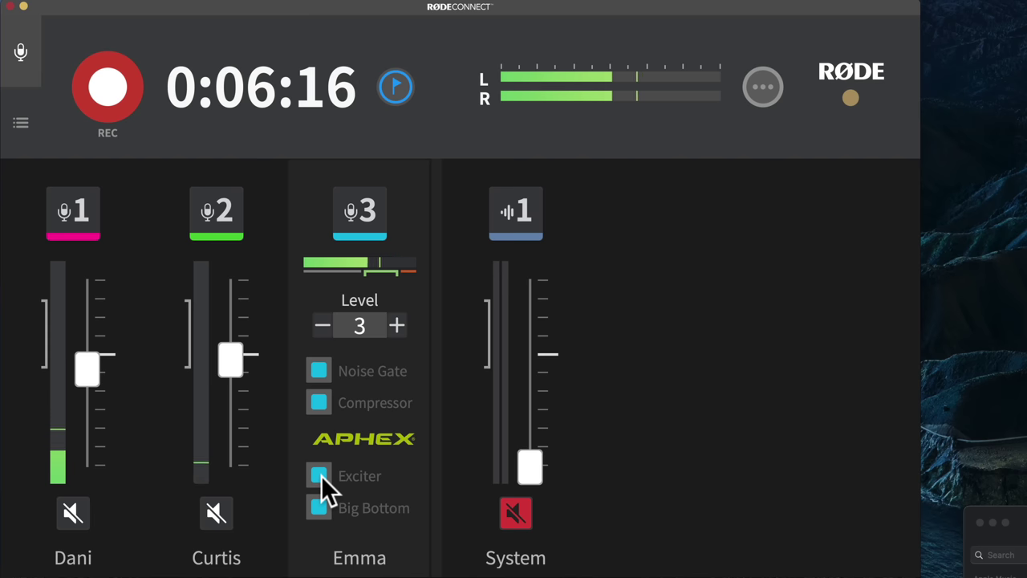